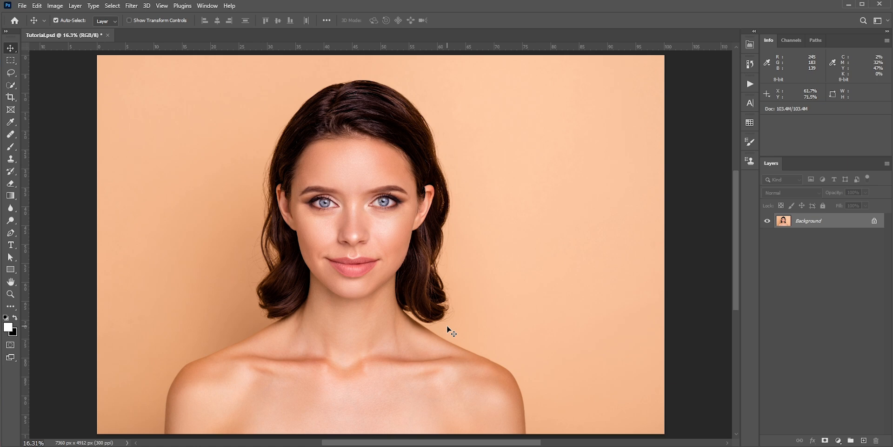
Draw the mask outline's upper edge with the Pen tool, from one temple over the eyebrow and through the dip between the brows.
{"action": "left_click", "coordinate": [11, 232]}
{"action": "scroll", "coordinate": [346, 209], "scroll_direction": "up", "scroll_amount": 11}
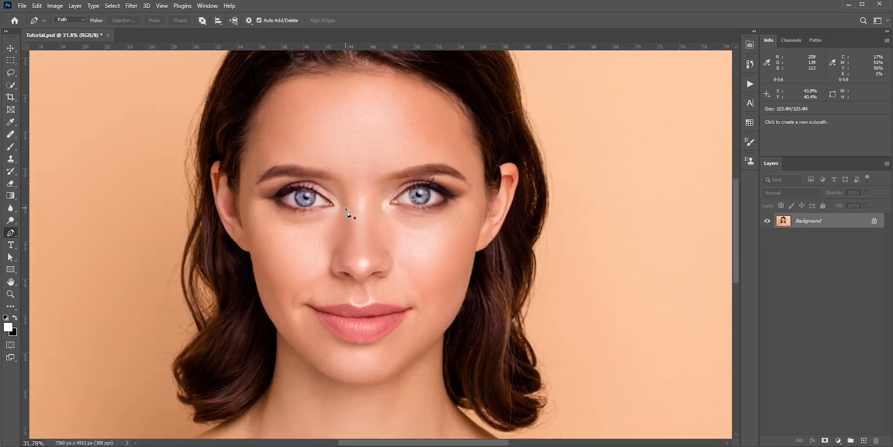
{"action": "left_click_drag", "start_coordinate": [346, 210], "coordinate": [368, 271]}
{"action": "left_click", "coordinate": [217, 196]}
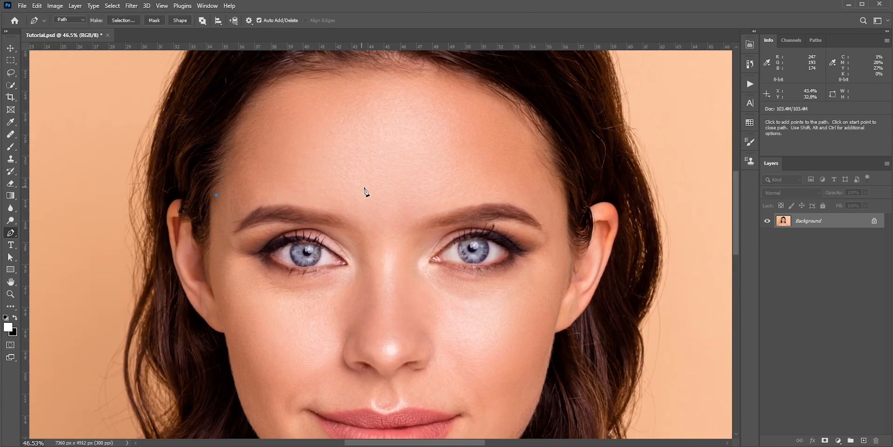
{"action": "left_click_drag", "start_coordinate": [374, 194], "coordinate": [457, 259]}
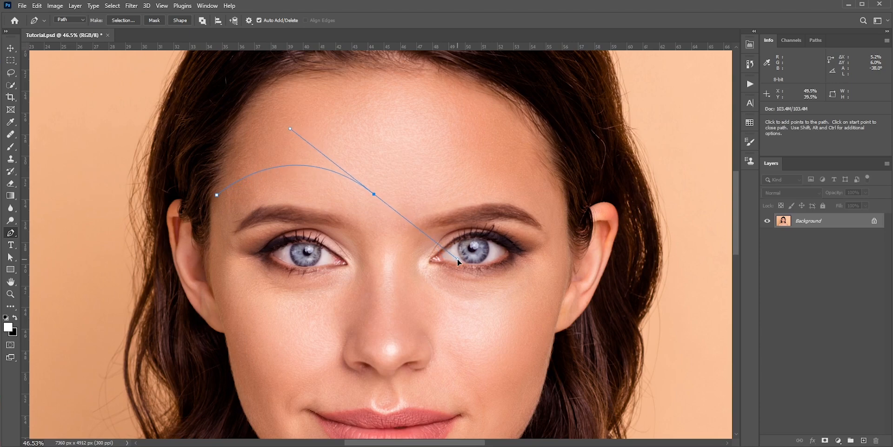
{"action": "left_click", "coordinate": [374, 193], "text": "alt"}
{"action": "left_click", "coordinate": [427, 240]}
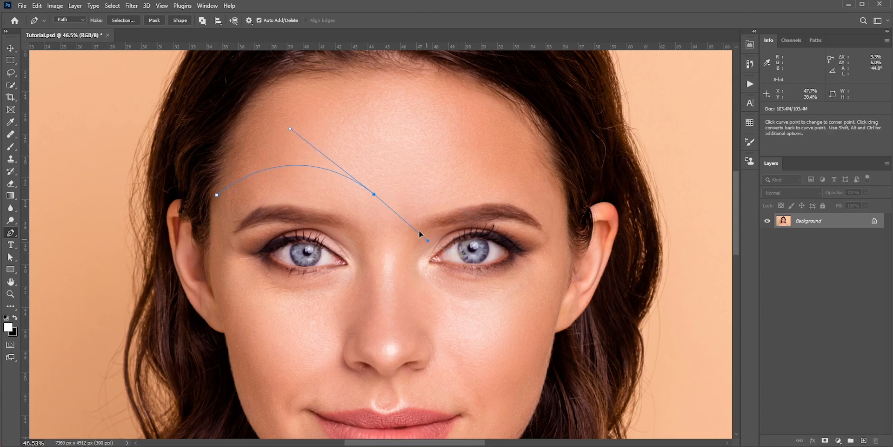
{"action": "left_click_drag", "start_coordinate": [412, 191], "coordinate": [418, 182]}
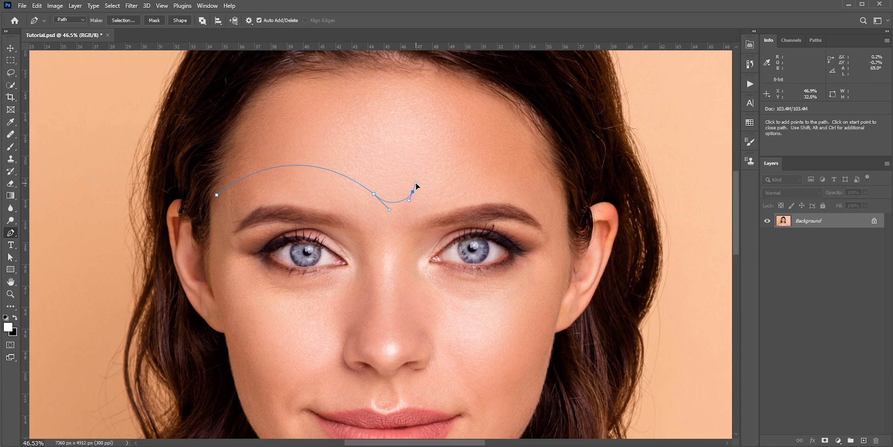
{"action": "left_click_drag", "start_coordinate": [389, 210], "coordinate": [387, 211]}
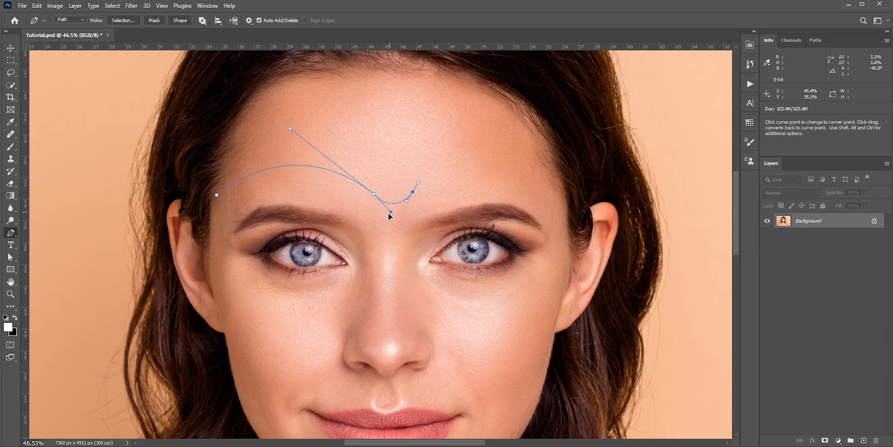
Continue the mask outline over the other eyebrow and back beneath both eyes across the nose, closing the path at its starting point.
{"action": "left_click", "coordinate": [551, 183]}
{"action": "key", "text": "ctrl+z"}
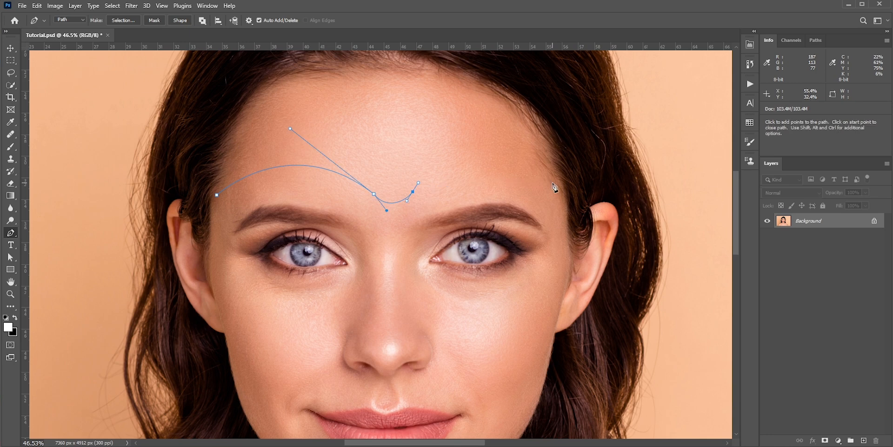
{"action": "left_click_drag", "start_coordinate": [552, 182], "coordinate": [599, 219]}
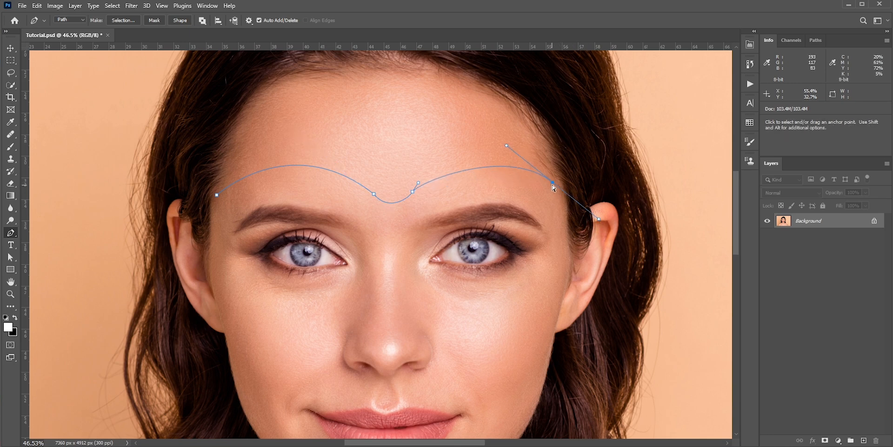
{"action": "left_click_drag", "start_coordinate": [554, 185], "coordinate": [579, 213]}
{"action": "left_click_drag", "start_coordinate": [425, 297], "coordinate": [568, 336]}
{"action": "left_click", "coordinate": [355, 299]}
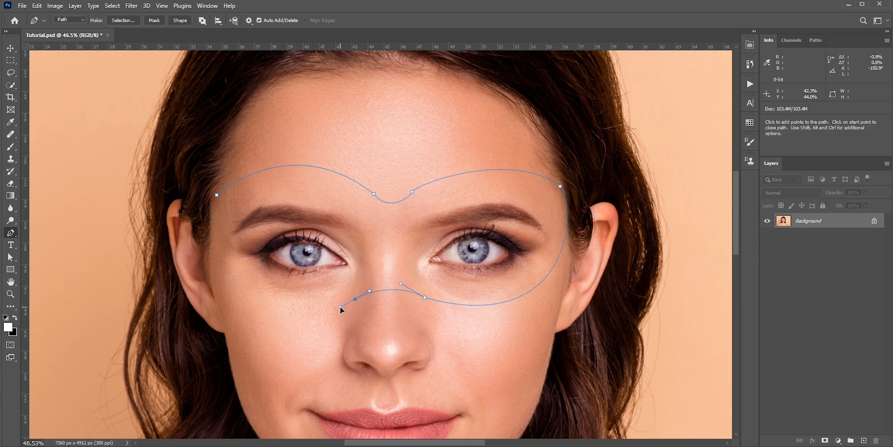
{"action": "left_click_drag", "start_coordinate": [217, 195], "coordinate": [213, 318]}
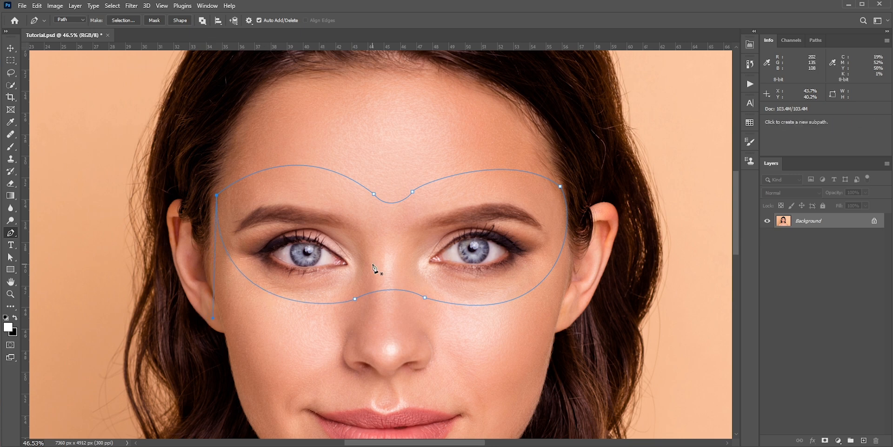
Even out the mask path's anchor points and handles against horizontal guides at its upper and lower edges, and hide the guides.
{"action": "left_click_drag", "start_coordinate": [395, 46], "coordinate": [355, 164]}
{"action": "left_click_drag", "start_coordinate": [354, 47], "coordinate": [347, 305]}
{"action": "key", "text": "a"}
{"action": "left_click", "coordinate": [425, 297]}
{"action": "left_click_drag", "start_coordinate": [399, 282], "coordinate": [392, 277]}
{"action": "key", "text": "ctrl+semicolon"}
{"action": "key", "text": "p"}
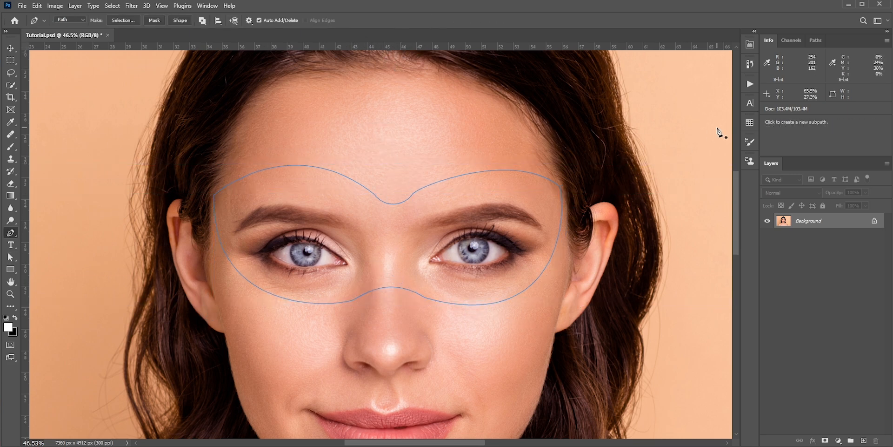
Save the mask outline's work path as Path 1.
{"action": "left_click", "coordinate": [814, 40]}
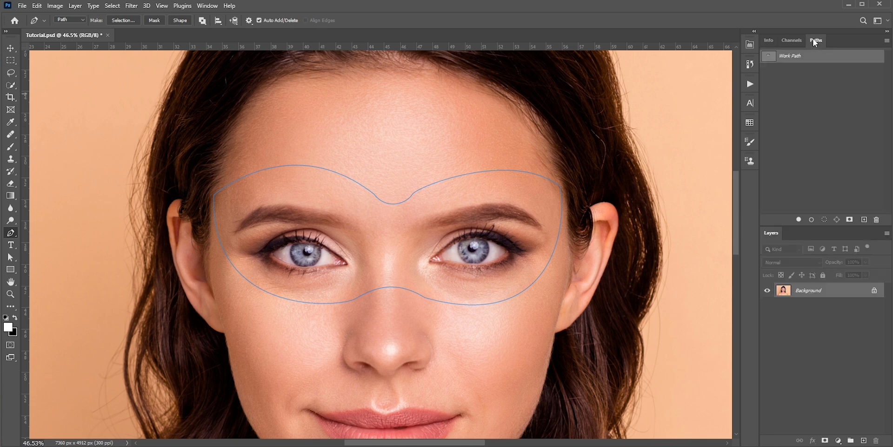
{"action": "double_click", "coordinate": [794, 57]}
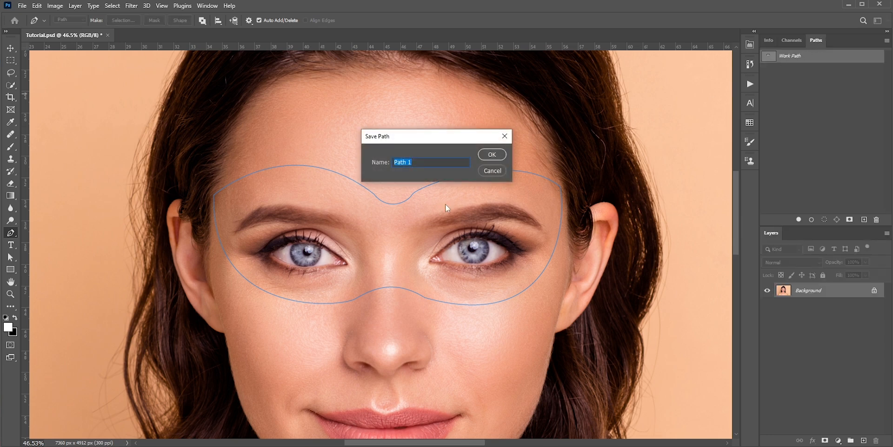
{"action": "left_click", "coordinate": [492, 155]}
Trace a closed path around the eye opening on the left side of the image with the Pen tool.
{"action": "scroll", "coordinate": [297, 252], "scroll_direction": "up", "scroll_amount": 3}
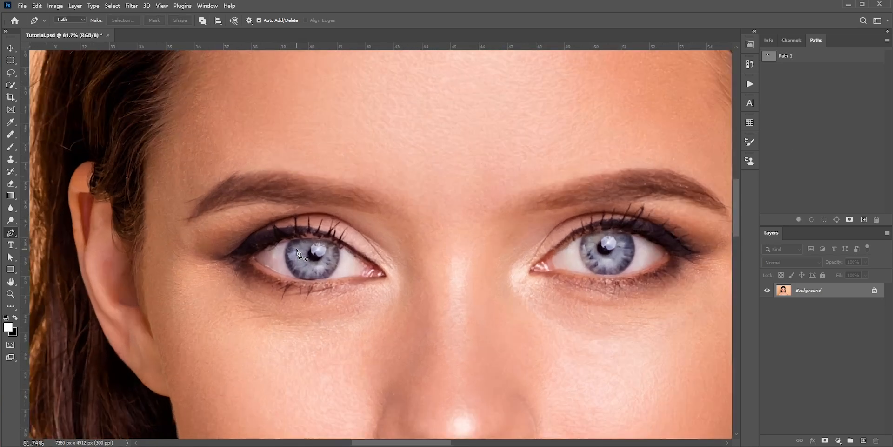
{"action": "scroll", "coordinate": [296, 251], "scroll_direction": "up", "scroll_amount": 3}
{"action": "left_click", "coordinate": [212, 255]}
{"action": "left_click_drag", "start_coordinate": [359, 230], "coordinate": [434, 261]}
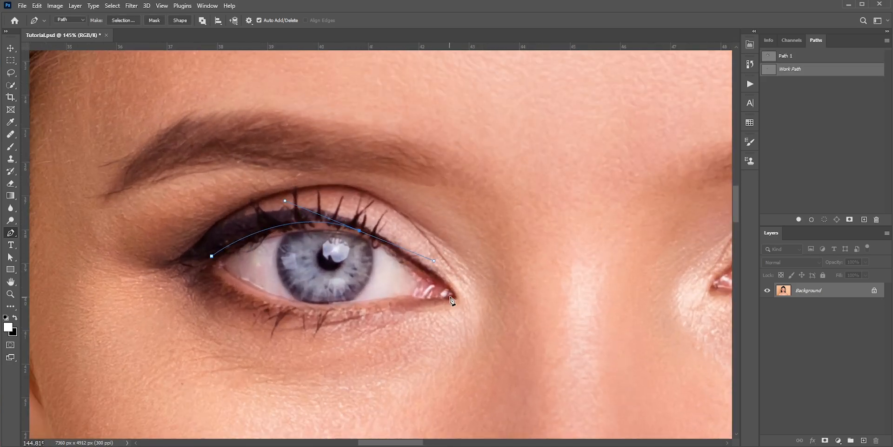
{"action": "left_click", "coordinate": [456, 298]}
{"action": "left_click_drag", "start_coordinate": [390, 301], "coordinate": [279, 321]}
{"action": "left_click", "coordinate": [211, 256]}
Trace a closed path around the other eye opening within the same work path.
{"action": "scroll", "coordinate": [171, 174], "scroll_direction": "down", "scroll_amount": 2}
{"action": "left_click_drag", "start_coordinate": [502, 273], "coordinate": [290, 303]}
{"action": "left_click", "coordinate": [345, 296]}
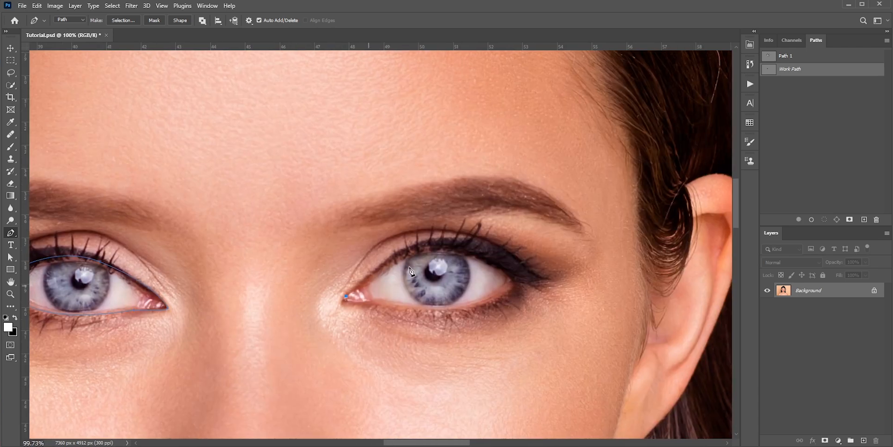
{"action": "left_click_drag", "start_coordinate": [462, 244], "coordinate": [520, 257]}
{"action": "left_click", "coordinate": [517, 280]}
{"action": "left_click_drag", "start_coordinate": [422, 310], "coordinate": [372, 305]}
{"action": "left_click", "coordinate": [346, 296]}
Save the work path containing both eye outlines as Path 2.
{"action": "scroll", "coordinate": [410, 234], "scroll_direction": "down", "scroll_amount": 5}
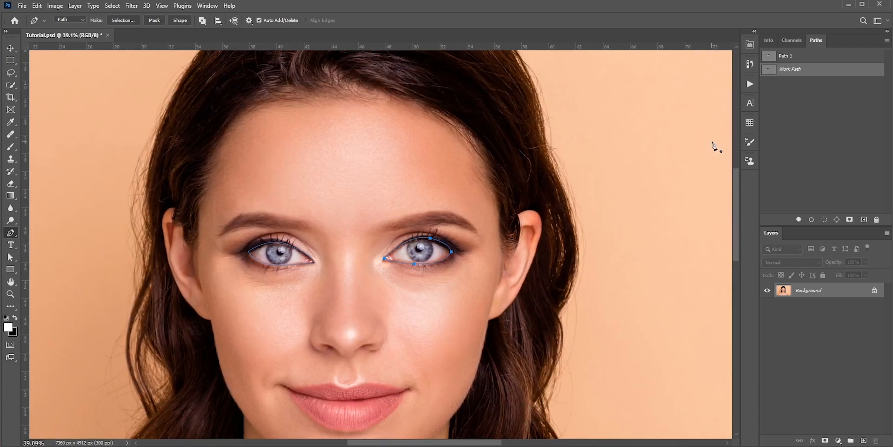
{"action": "double_click", "coordinate": [794, 70]}
{"action": "left_click", "coordinate": [492, 152]}
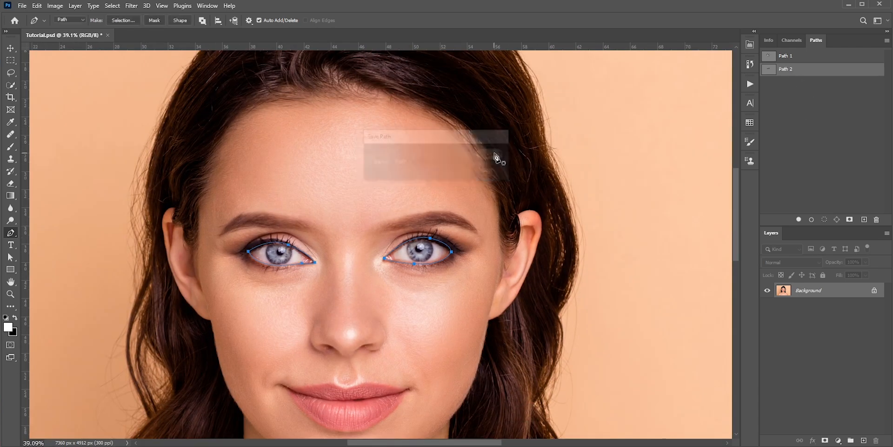
Make a new anti-aliased selection from Path 1 with a feather radius of 0 pixels.
{"action": "left_click", "coordinate": [786, 56]}
{"action": "right_click", "coordinate": [403, 240]}
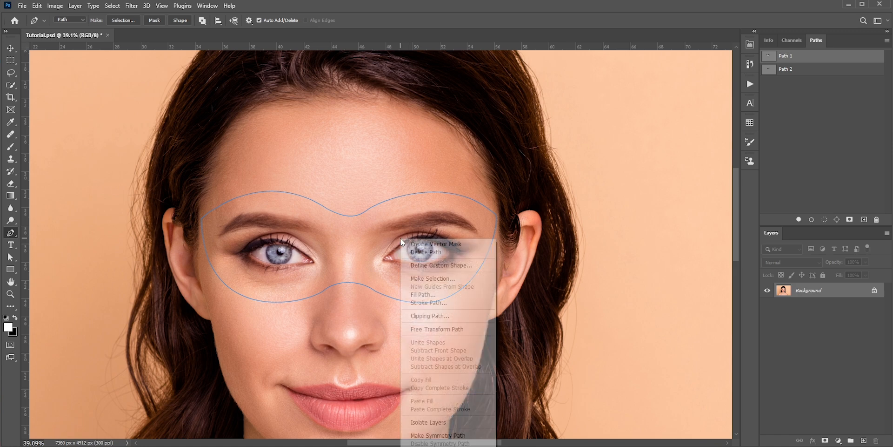
{"action": "left_click", "coordinate": [423, 279]}
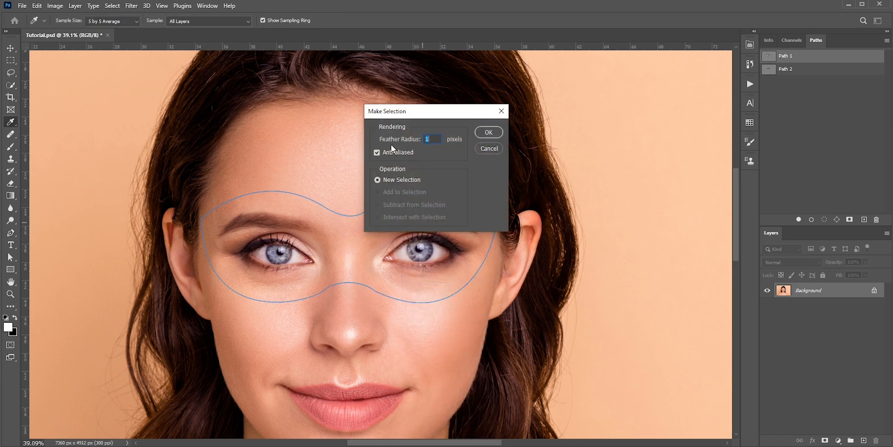
{"action": "left_click", "coordinate": [484, 133]}
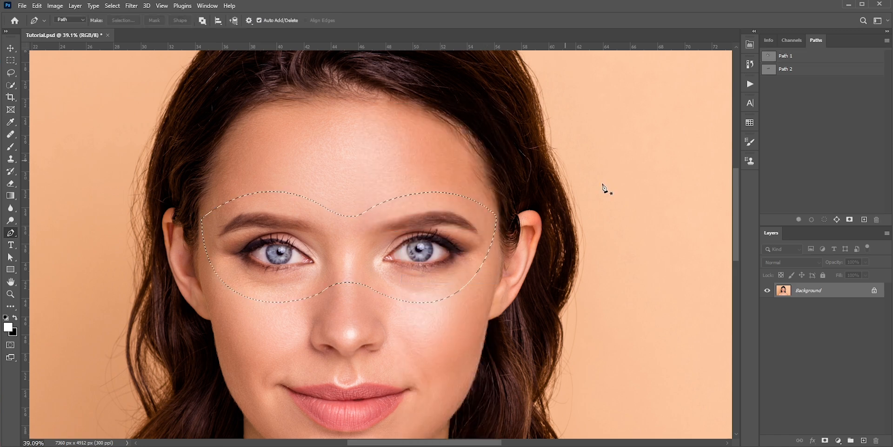
Add a Solid Color fill layer in dark gray #212121 within the mask-shaped selection.
{"action": "left_click", "coordinate": [839, 440]}
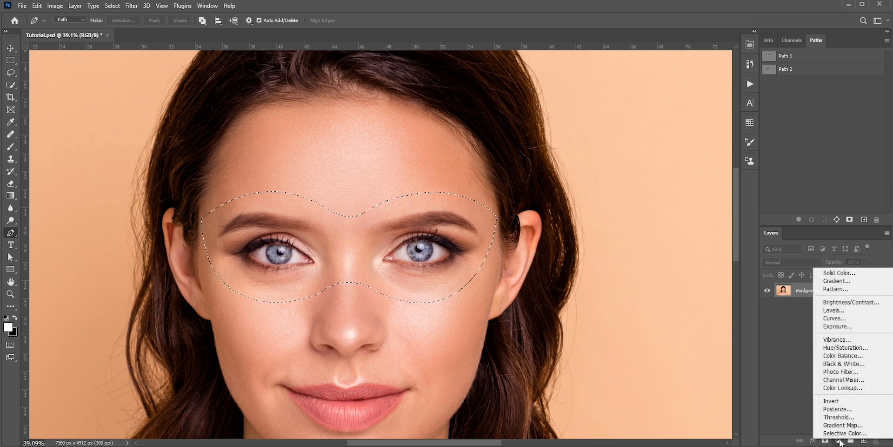
{"action": "left_click", "coordinate": [839, 273]}
{"action": "left_click", "coordinate": [529, 336]}
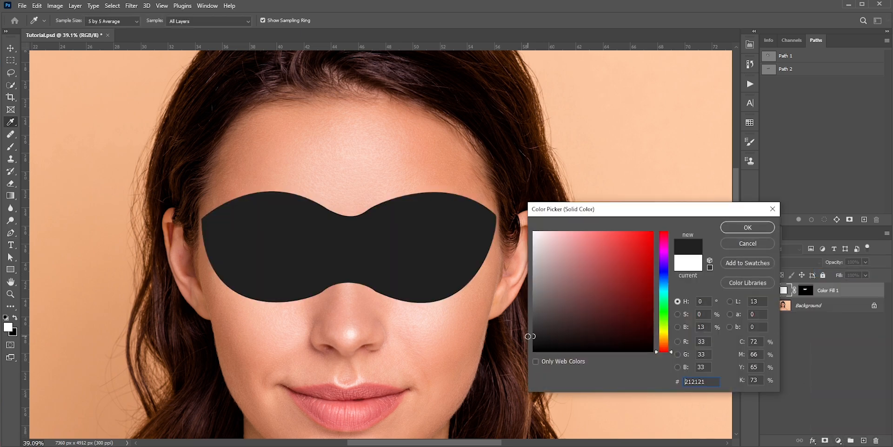
{"action": "left_click", "coordinate": [733, 230]}
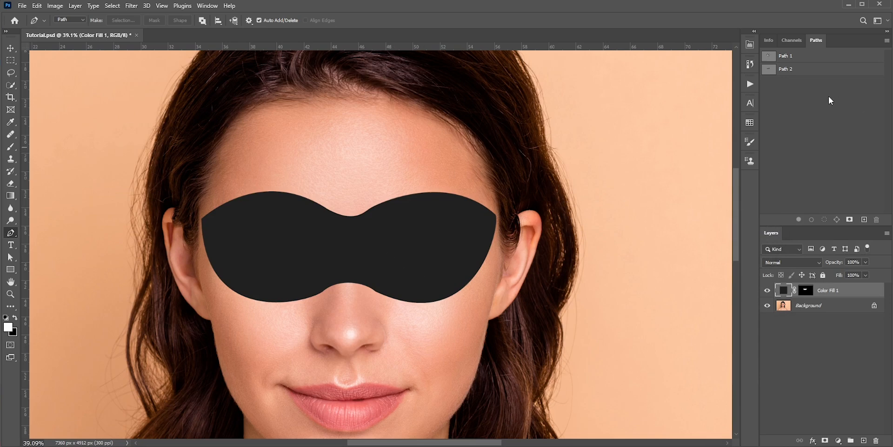
Load Path 2 as a selection, fill it with black on the Color Fill 1 layer mask to cut out the eyes, and deselect.
{"action": "left_click_drag", "start_coordinate": [770, 72], "coordinate": [770, 71]}
{"action": "left_click", "coordinate": [770, 71], "text": "ctrl"}
{"action": "left_click", "coordinate": [15, 318]}
{"action": "left_click", "coordinate": [807, 290]}
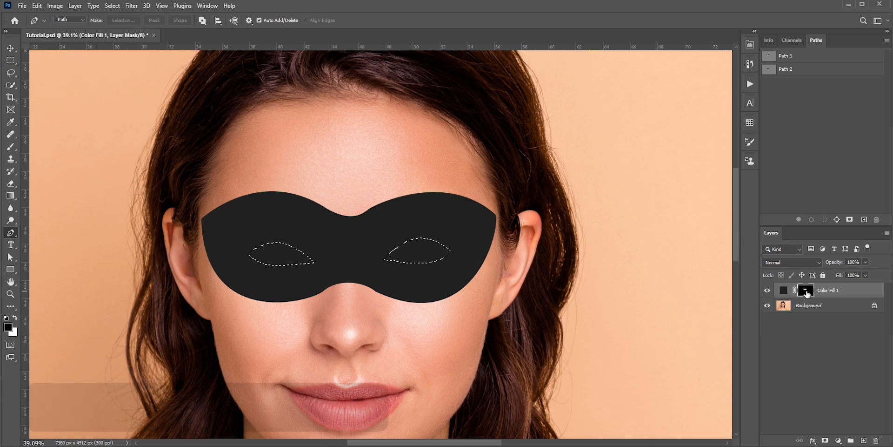
{"action": "key", "text": "alt+BackSpace"}
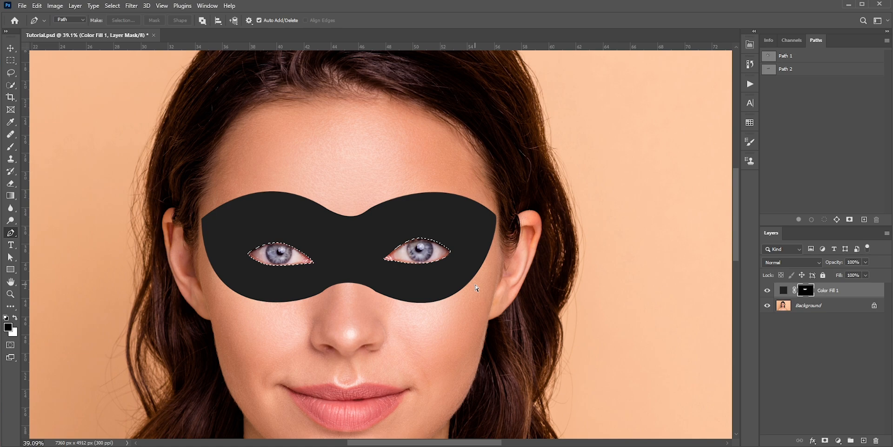
{"action": "key", "text": "ctrl+d"}
Split the Underlying Layer white slider to 182 / 246 in the Blend If options of Color Fill 1 and apply the layer style.
{"action": "scroll", "coordinate": [373, 227], "scroll_direction": "up", "scroll_amount": 2}
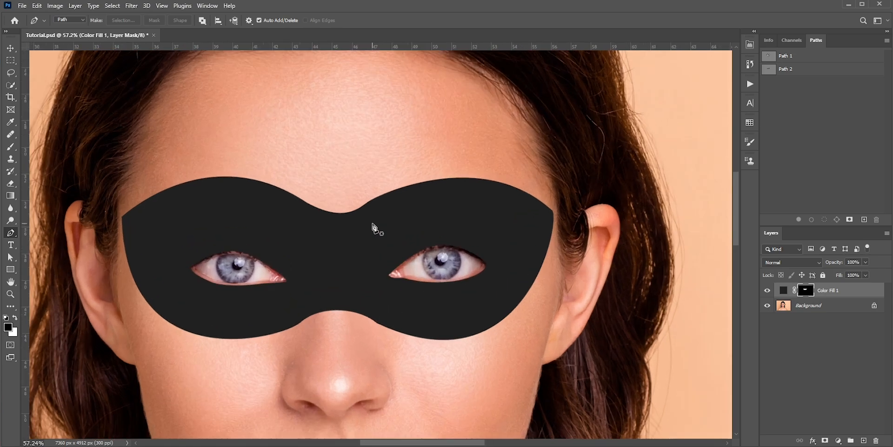
{"action": "scroll", "coordinate": [374, 228], "scroll_direction": "up", "scroll_amount": 4}
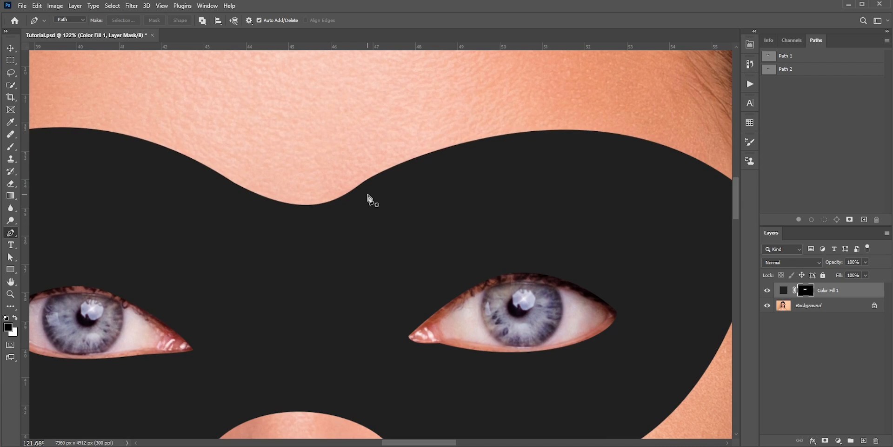
{"action": "left_click_drag", "start_coordinate": [540, 149], "coordinate": [461, 199]}
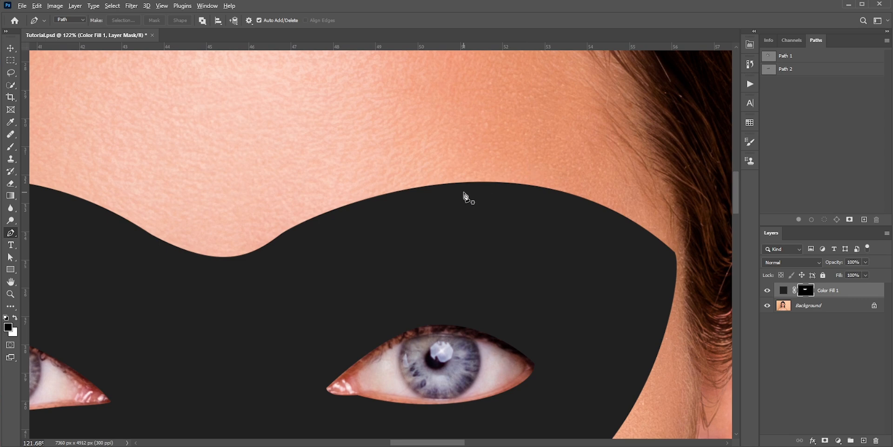
{"action": "scroll", "coordinate": [463, 195], "scroll_direction": "down", "scroll_amount": 5}
{"action": "left_click_drag", "start_coordinate": [432, 253], "coordinate": [440, 246]}
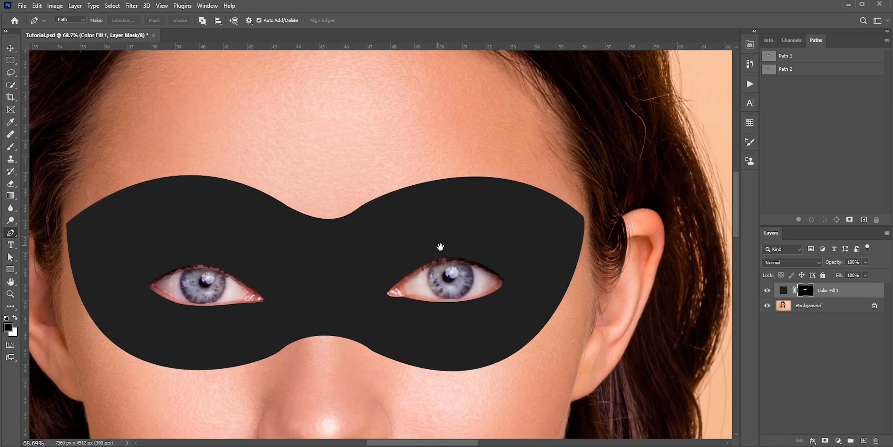
{"action": "double_click", "coordinate": [857, 292]}
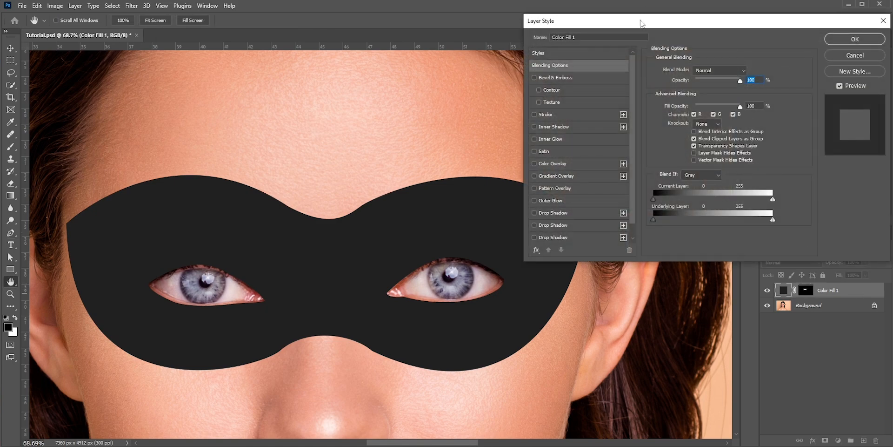
{"action": "left_click_drag", "start_coordinate": [641, 24], "coordinate": [654, 10]}
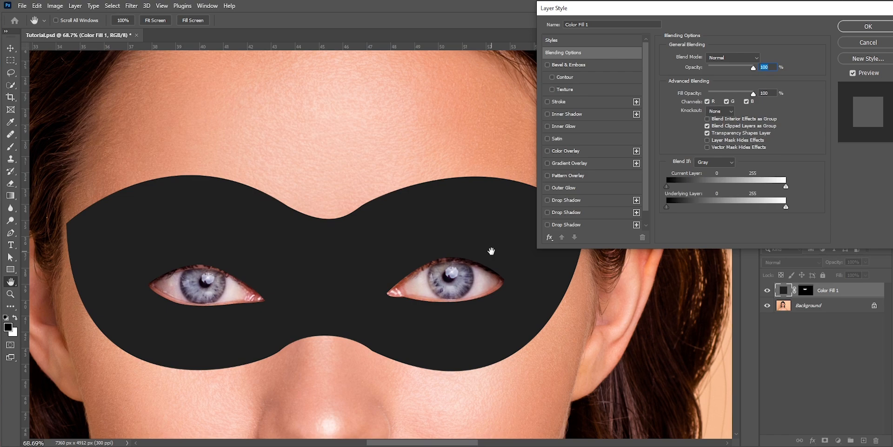
{"action": "left_click_drag", "start_coordinate": [786, 208], "coordinate": [750, 208]}
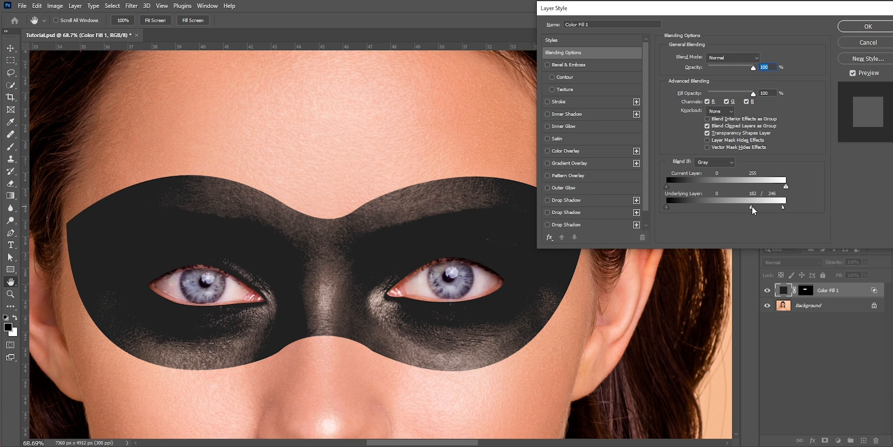
{"action": "left_click", "coordinate": [858, 28]}
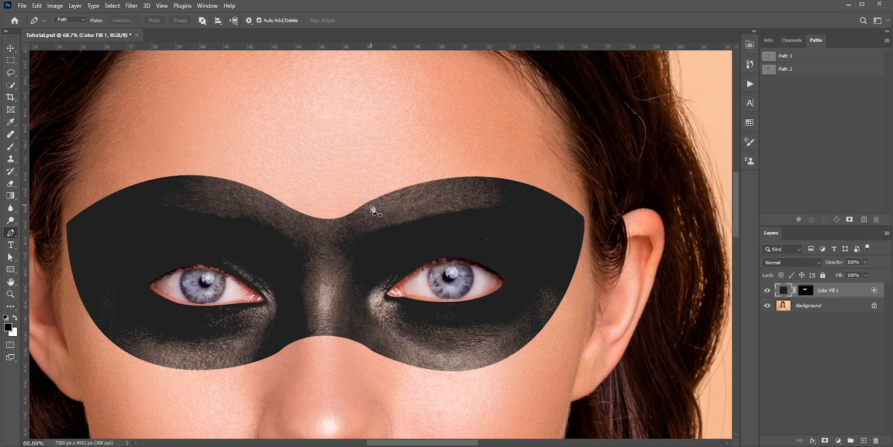
Feather the Color Fill 1 layer mask by 2.7 px.
{"action": "left_click", "coordinate": [805, 291]}
{"action": "double_click", "coordinate": [806, 293]}
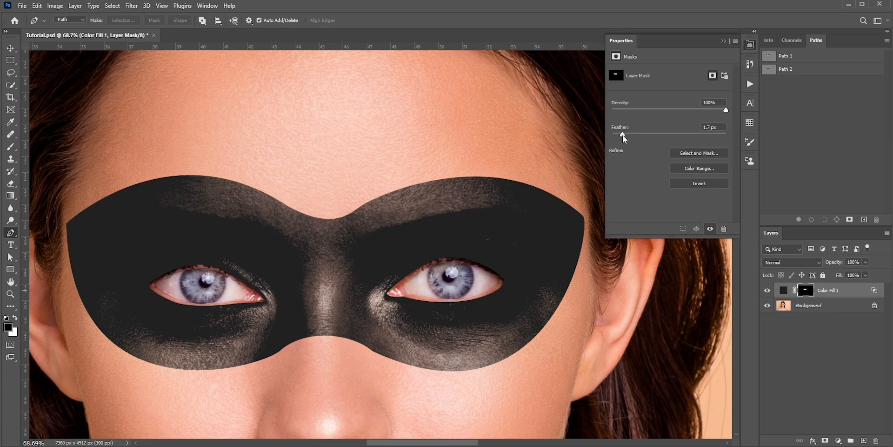
{"action": "left_click_drag", "start_coordinate": [622, 135], "coordinate": [629, 135]}
Change the Color Fill 1 color to pure red #ff0000.
{"action": "scroll", "coordinate": [379, 302], "scroll_direction": "down", "scroll_amount": 3}
{"action": "key", "text": "b"}
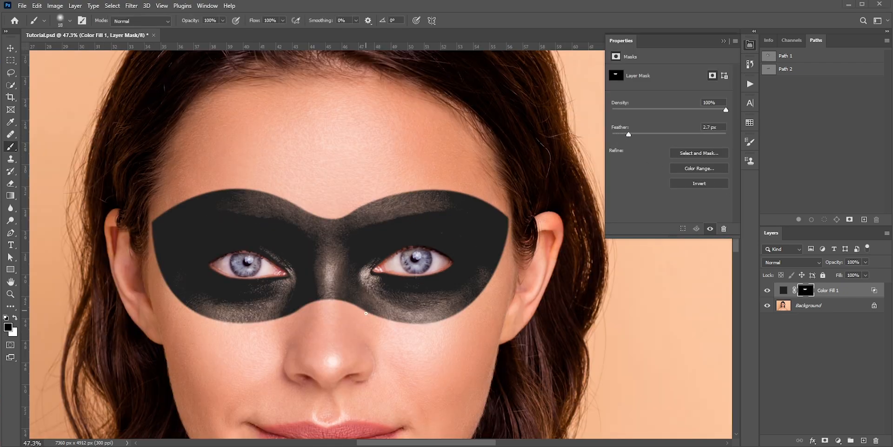
{"action": "left_click_drag", "start_coordinate": [366, 313], "coordinate": [381, 308]}
{"action": "scroll", "coordinate": [382, 303], "scroll_direction": "down", "scroll_amount": 4}
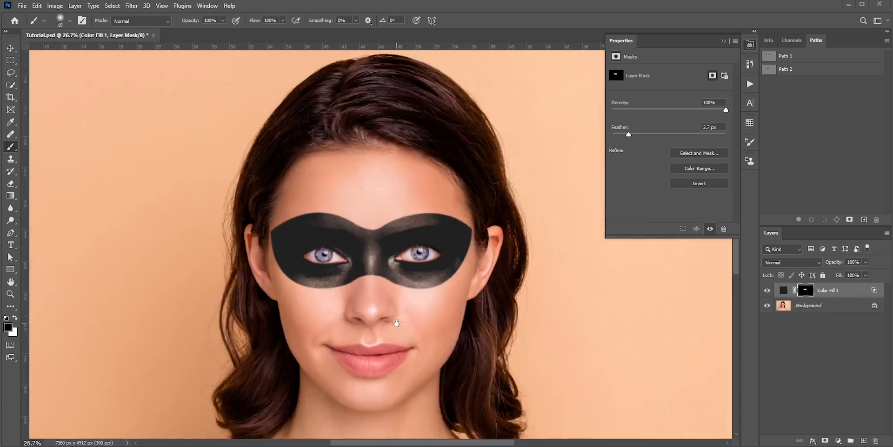
{"action": "double_click", "coordinate": [783, 290]}
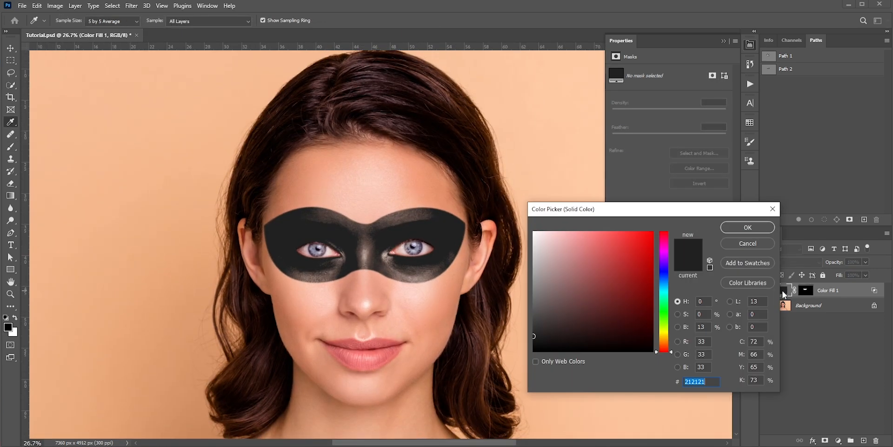
{"action": "left_click", "coordinate": [618, 269]}
{"action": "left_click_drag", "start_coordinate": [618, 269], "coordinate": [654, 230]}
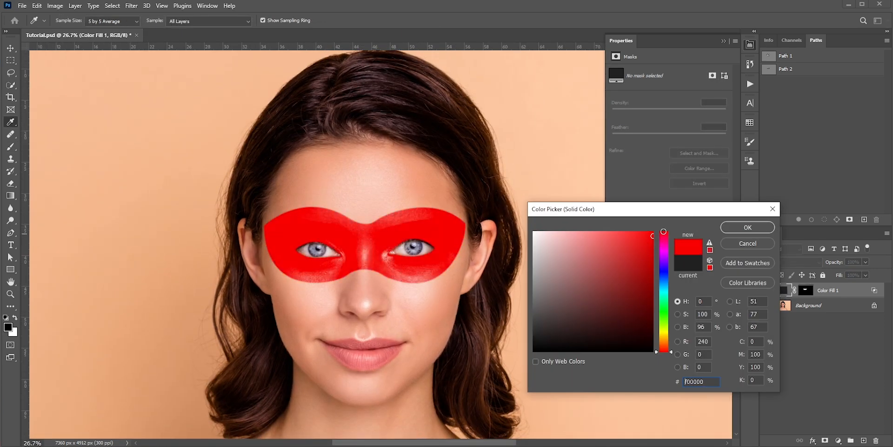
{"action": "left_click", "coordinate": [747, 232]}
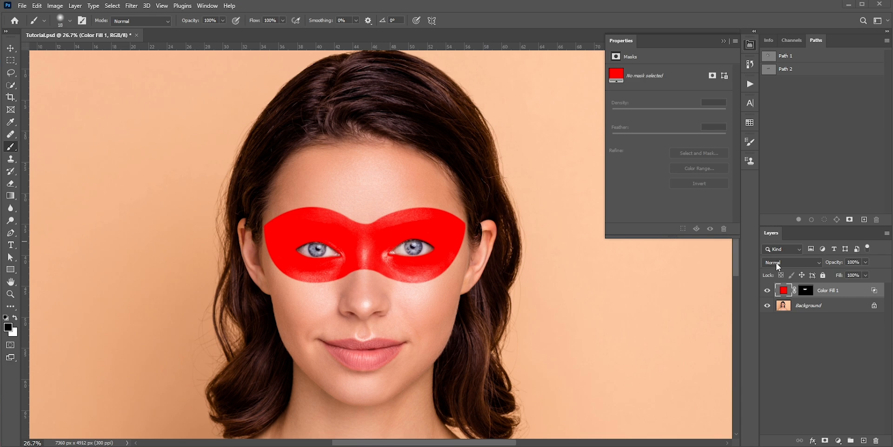
Set the Color Fill 1 blend mode to Multiply and its fill color to dark gray #222222.
{"action": "left_click", "coordinate": [780, 262]}
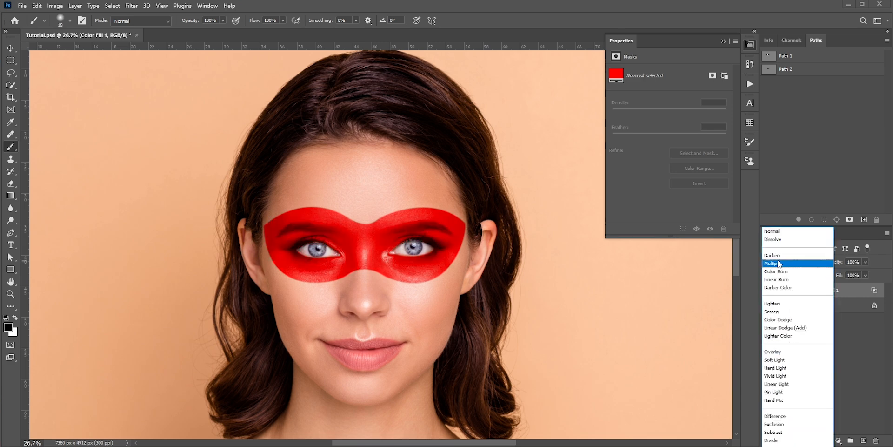
{"action": "left_click", "coordinate": [783, 263]}
{"action": "double_click", "coordinate": [784, 290]}
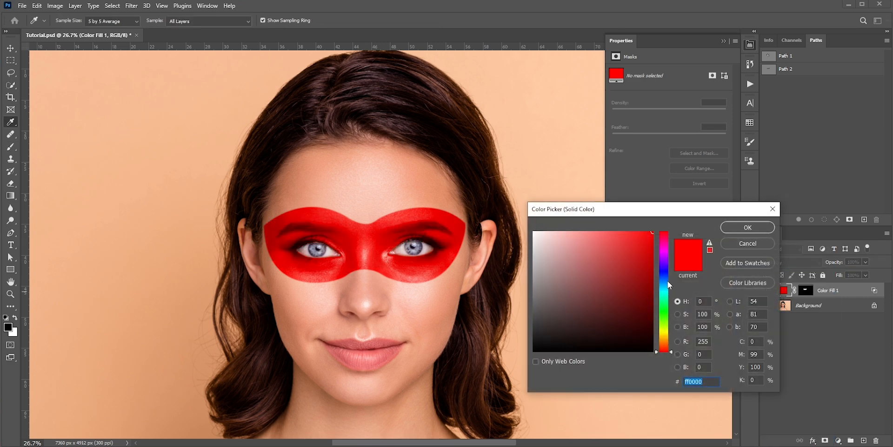
{"action": "left_click_drag", "start_coordinate": [666, 242], "coordinate": [663, 281]}
{"action": "left_click", "coordinate": [533, 335]}
{"action": "left_click_drag", "start_coordinate": [533, 334], "coordinate": [531, 336]}
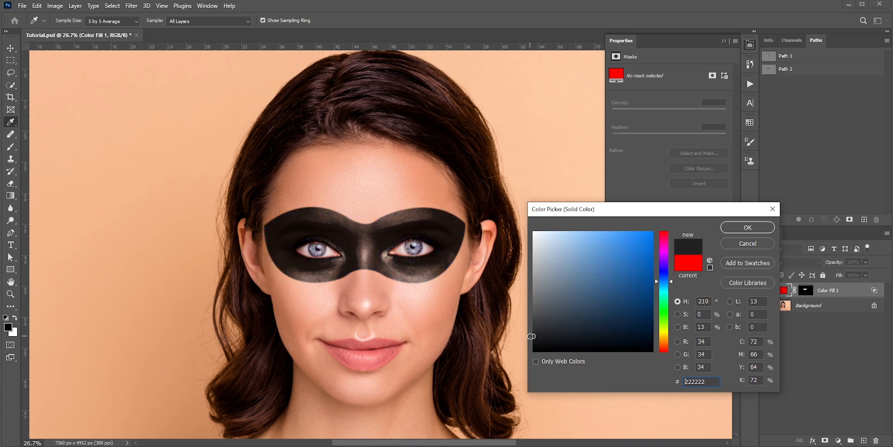
{"action": "left_click", "coordinate": [748, 227]}
{"action": "key", "text": "b"}
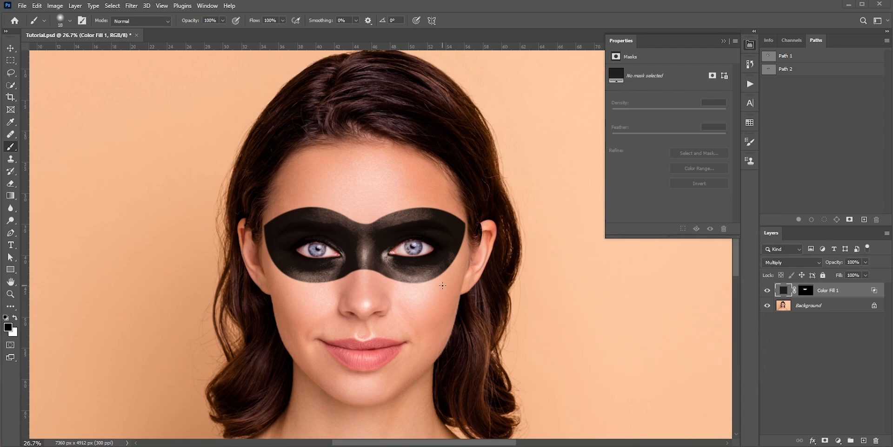
Add a new layer clipped to Color Fill 1 and make white the foreground color.
{"action": "left_click", "coordinate": [863, 440]}
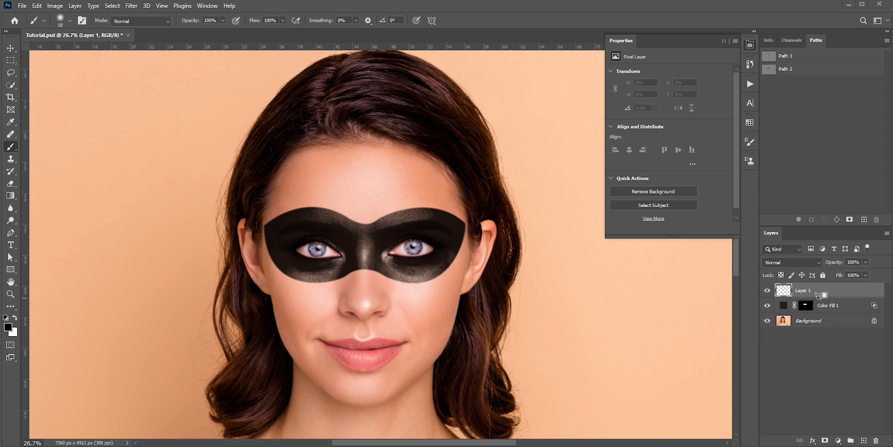
{"action": "left_click", "coordinate": [818, 294], "text": "alt"}
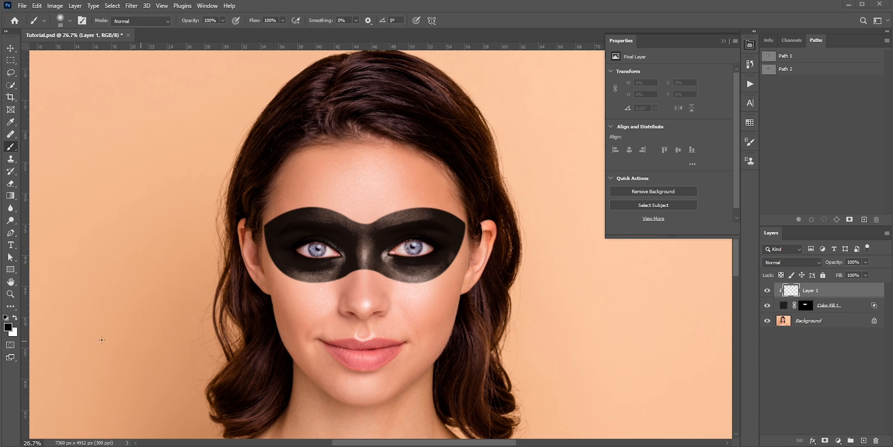
{"action": "left_click", "coordinate": [15, 317]}
Paint subtle white highlights on the clipped layer over the mask's nose bridge, under-eye and brow areas with a soft 174 px brush at 10% flow.
{"action": "scroll", "coordinate": [371, 252], "scroll_direction": "up", "scroll_amount": 5}
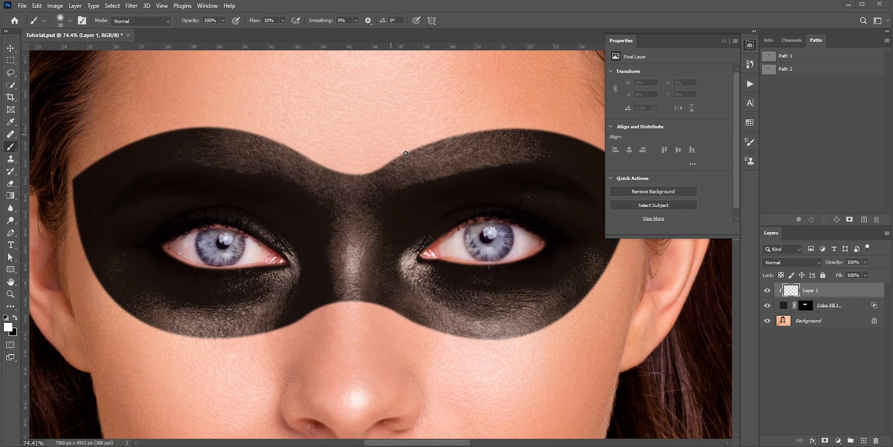
{"action": "right_click", "coordinate": [413, 150], "text": "alt"}
{"action": "mouse_move", "coordinate": [467, 171]}
{"action": "left_mouse_down"}
{"action": "mouse_move", "coordinate": [409, 172]}
{"action": "mouse_move", "coordinate": [391, 151]}
{"action": "left_mouse_up"}
{"action": "mouse_move", "coordinate": [465, 320]}
{"action": "left_mouse_down"}
{"action": "mouse_move", "coordinate": [474, 277]}
{"action": "mouse_move", "coordinate": [416, 280]}
{"action": "left_mouse_up"}
{"action": "right_click", "coordinate": [310, 192], "text": "alt"}
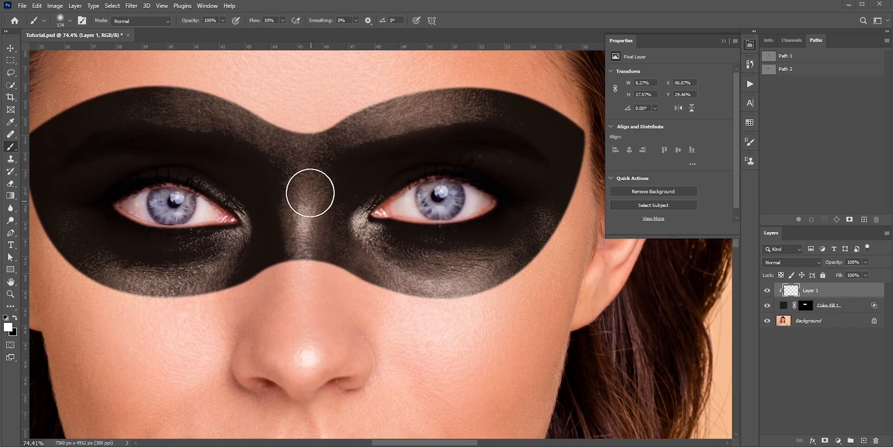
{"action": "left_click_drag", "start_coordinate": [311, 186], "coordinate": [308, 230]}
{"action": "mouse_move", "coordinate": [229, 270]}
{"action": "left_mouse_down"}
{"action": "mouse_move", "coordinate": [296, 281]}
{"action": "mouse_move", "coordinate": [190, 301]}
{"action": "left_mouse_up"}
{"action": "left_click_drag", "start_coordinate": [272, 132], "coordinate": [223, 107]}
Compare the mask with and without the painted highlights on Layer 1.
{"action": "scroll", "coordinate": [401, 193], "scroll_direction": "down", "scroll_amount": 7}
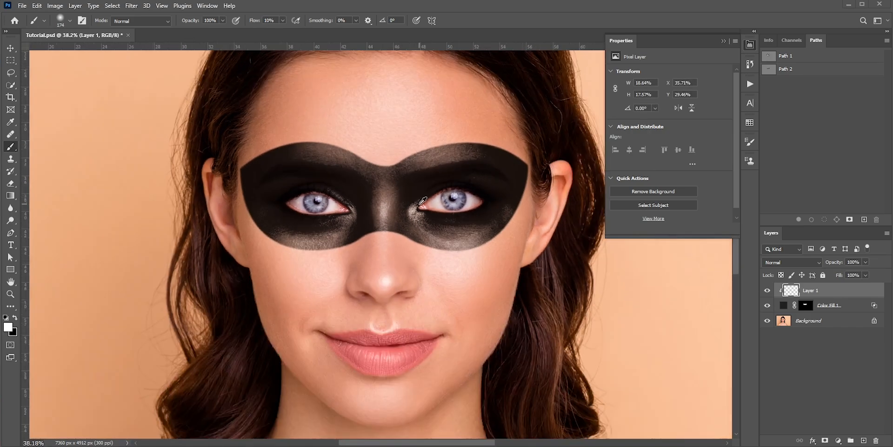
{"action": "scroll", "coordinate": [423, 201], "scroll_direction": "down", "scroll_amount": 3}
{"action": "left_click", "coordinate": [767, 290]}
{"action": "left_click", "coordinate": [768, 290]}
{"action": "left_click", "coordinate": [767, 290]}
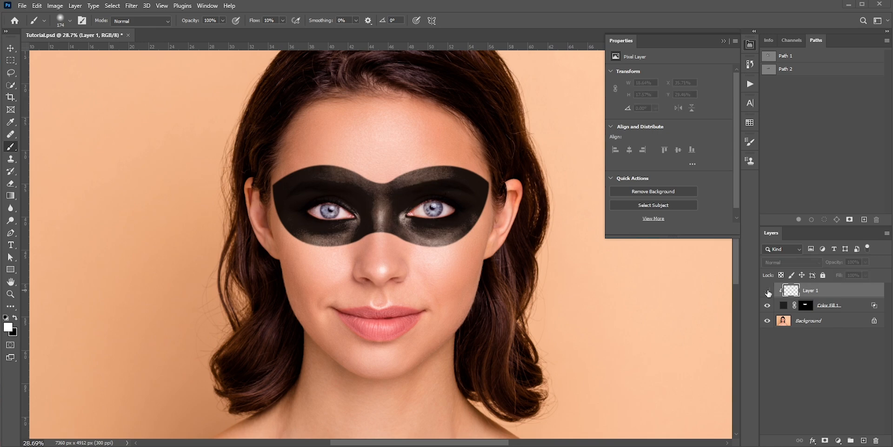
{"action": "left_click", "coordinate": [767, 291]}
{"action": "left_click_drag", "start_coordinate": [461, 213], "coordinate": [456, 227]}
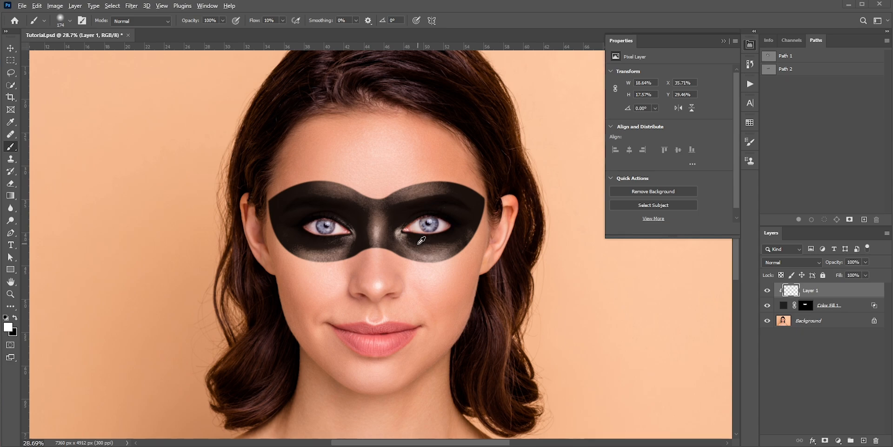
Refine the eye cutout edges on the Color Fill 1 layer mask with a textured 21 px brush, using black and white.
{"action": "scroll", "coordinate": [419, 238], "scroll_direction": "up", "scroll_amount": 5}
{"action": "mouse_move", "coordinate": [256, 291]}
{"action": "left_mouse_down"}
{"action": "mouse_move", "coordinate": [117, 290]}
{"action": "mouse_move", "coordinate": [212, 301]}
{"action": "mouse_move", "coordinate": [147, 306]}
{"action": "mouse_move", "coordinate": [230, 308]}
{"action": "left_mouse_up"}
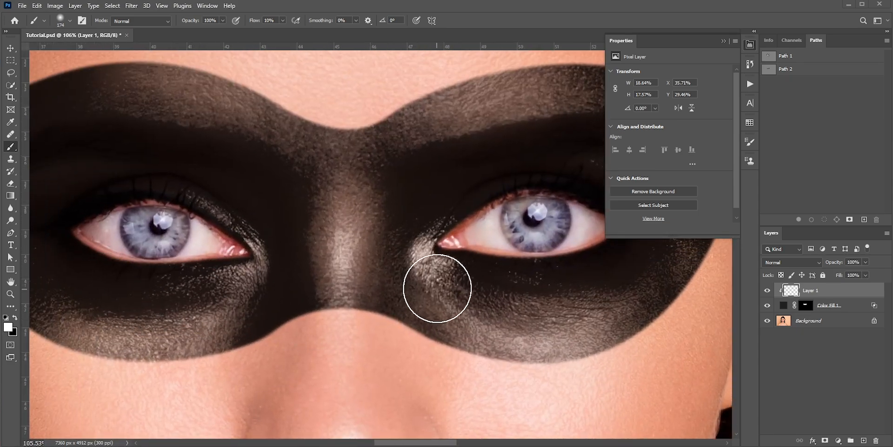
{"action": "scroll", "coordinate": [384, 245], "scroll_direction": "down", "scroll_amount": 1}
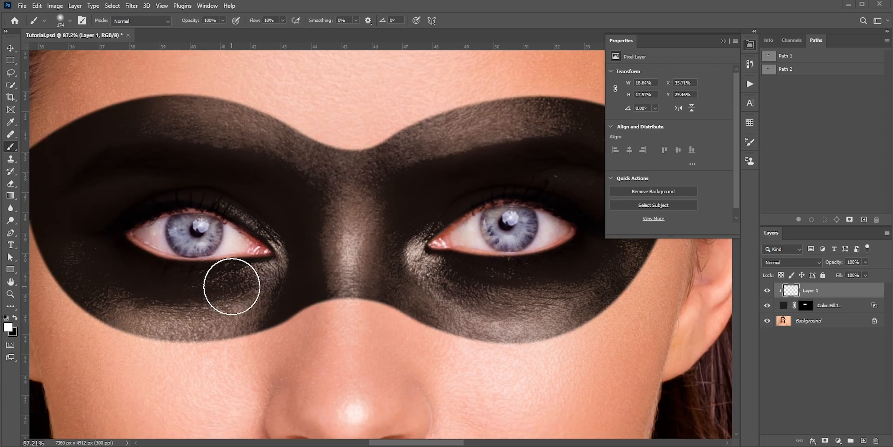
{"action": "left_click", "coordinate": [63, 21]}
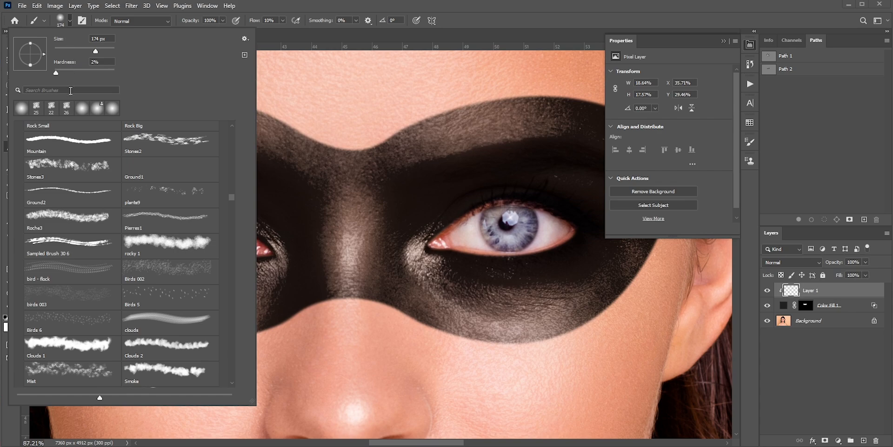
{"action": "double_click", "coordinate": [33, 108]}
{"action": "scroll", "coordinate": [168, 255], "scroll_direction": "up", "scroll_amount": 8}
{"action": "left_click_drag", "start_coordinate": [168, 256], "coordinate": [250, 306]}
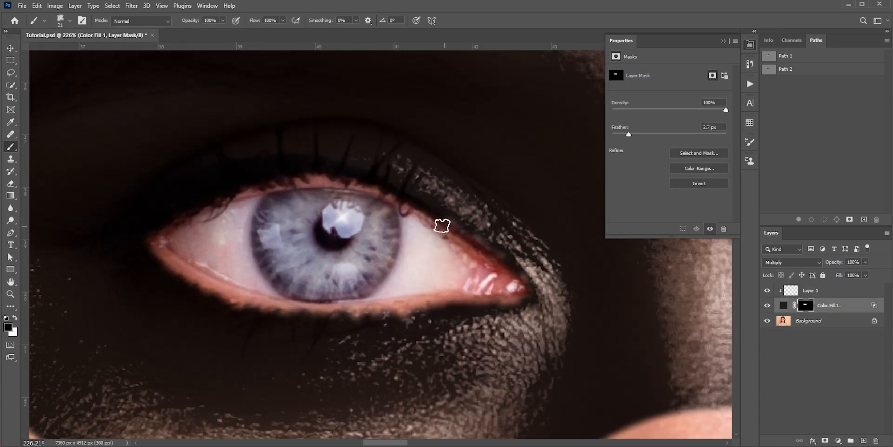
{"action": "mouse_move", "coordinate": [442, 225]}
{"action": "left_mouse_down"}
{"action": "mouse_move", "coordinate": [221, 198]}
{"action": "mouse_move", "coordinate": [444, 216]}
{"action": "left_mouse_up"}
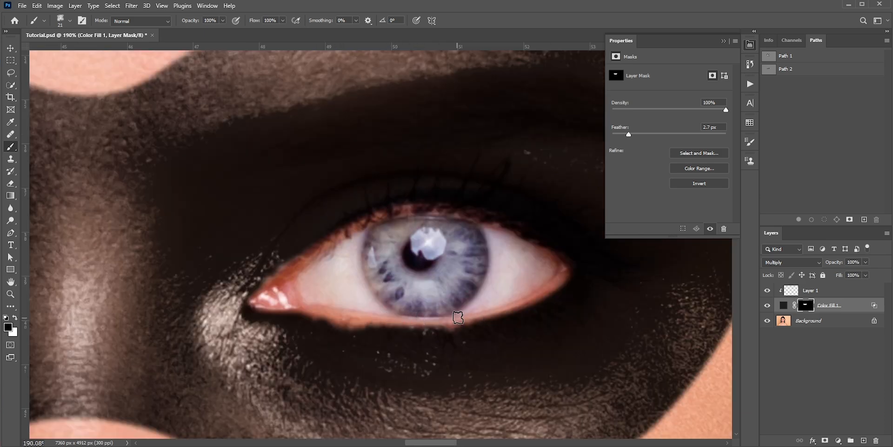
{"action": "left_click_drag", "start_coordinate": [372, 215], "coordinate": [302, 254]}
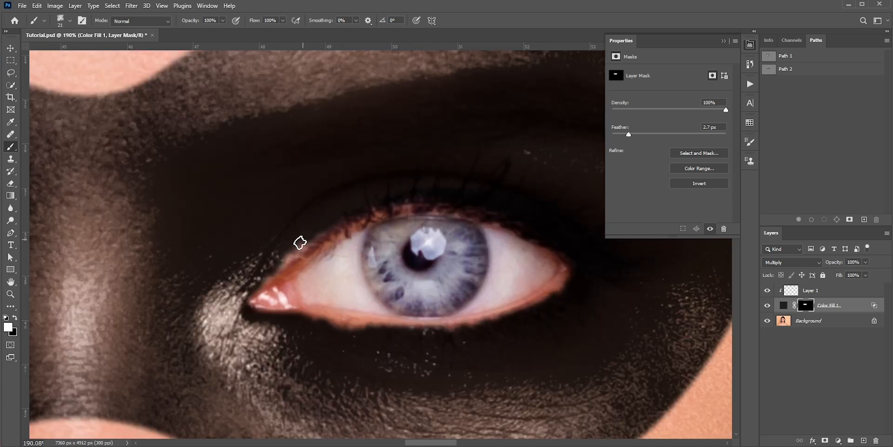
Compare the original portrait with the finished eye mask by toggling all layers above the Background.
{"action": "scroll", "coordinate": [470, 242], "scroll_direction": "down", "scroll_amount": 5}
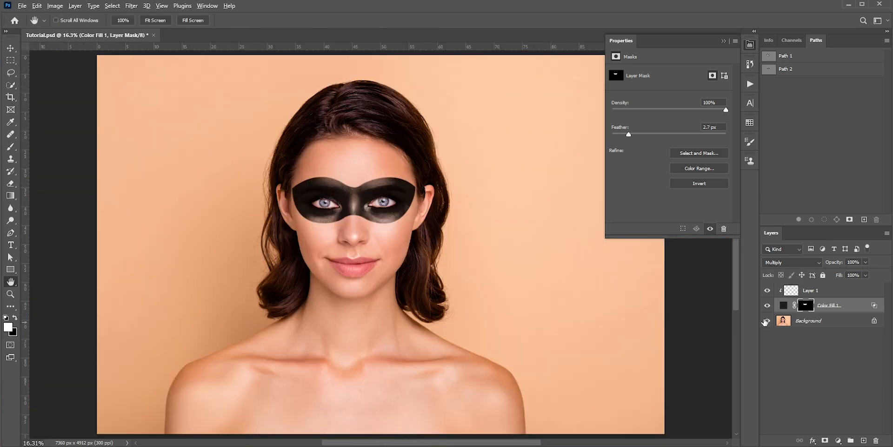
{"action": "left_click", "coordinate": [768, 321], "text": "alt"}
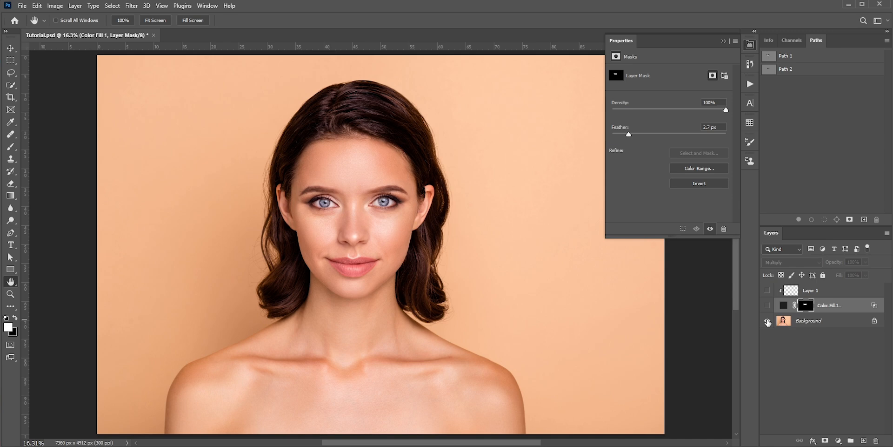
{"action": "left_click", "coordinate": [767, 321], "text": "alt"}
{"action": "left_click", "coordinate": [767, 322], "text": "alt"}
{"action": "left_click", "coordinate": [768, 322], "text": "alt"}
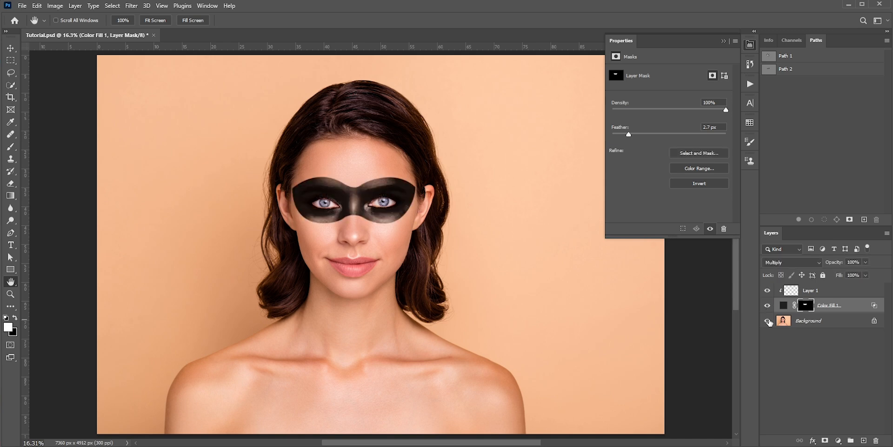